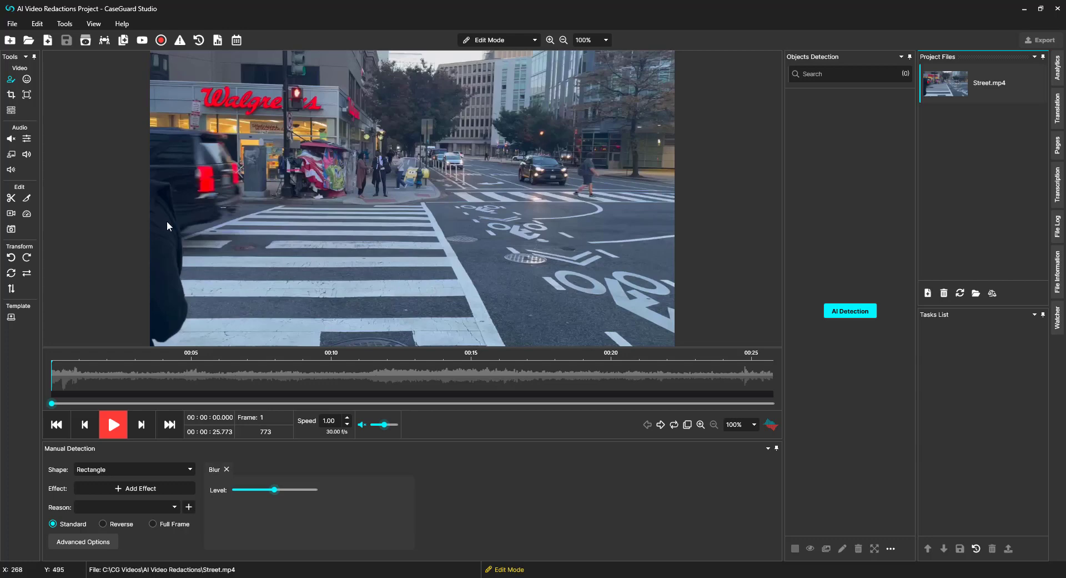
- Start AI automatic detection targeting Faces/Heads and License Plates, moving on to the effect settings
click(27, 79)
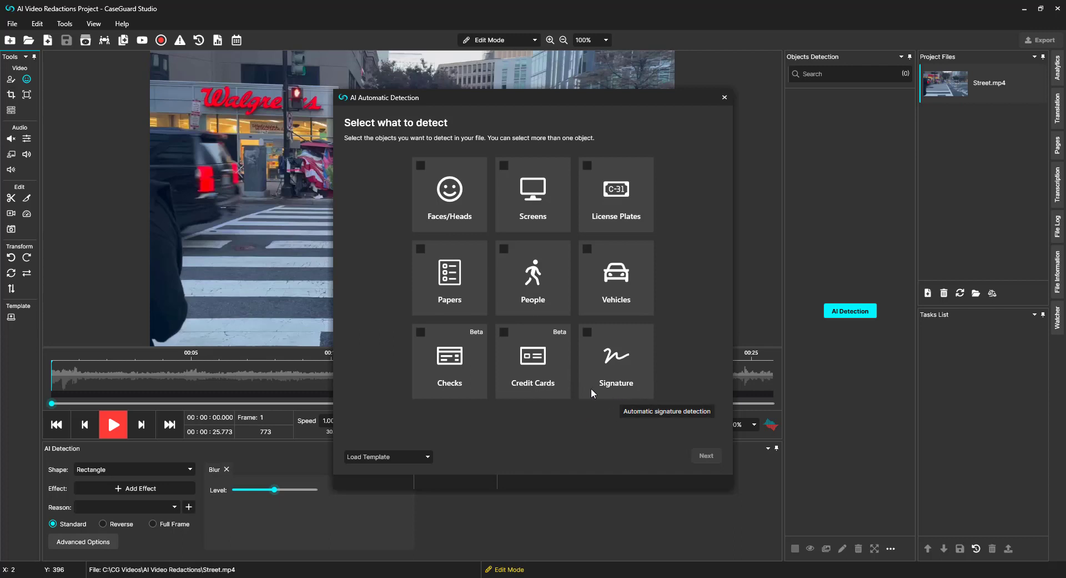
click(456, 210)
click(642, 222)
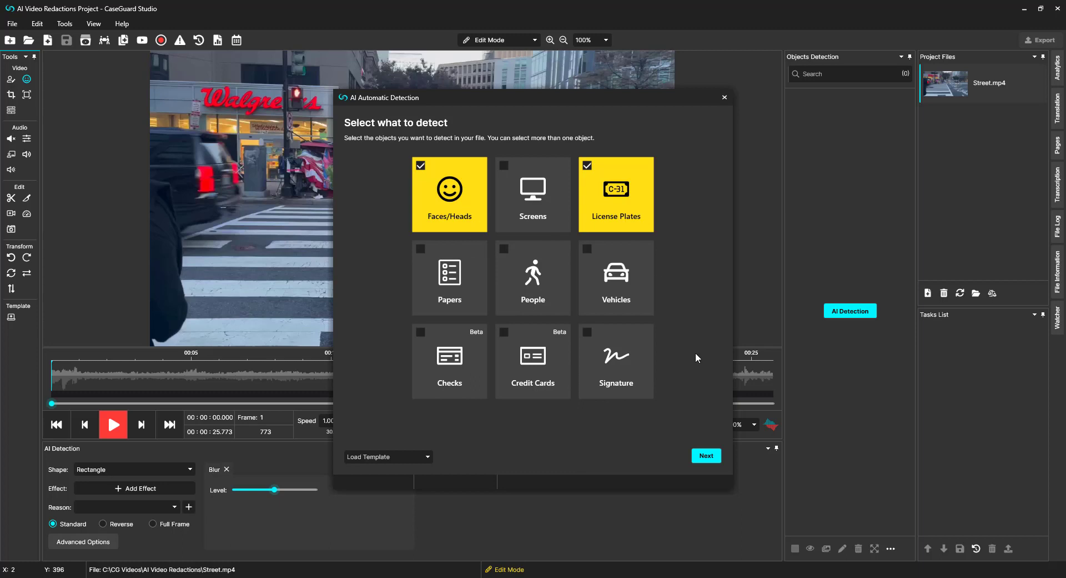
click(706, 455)
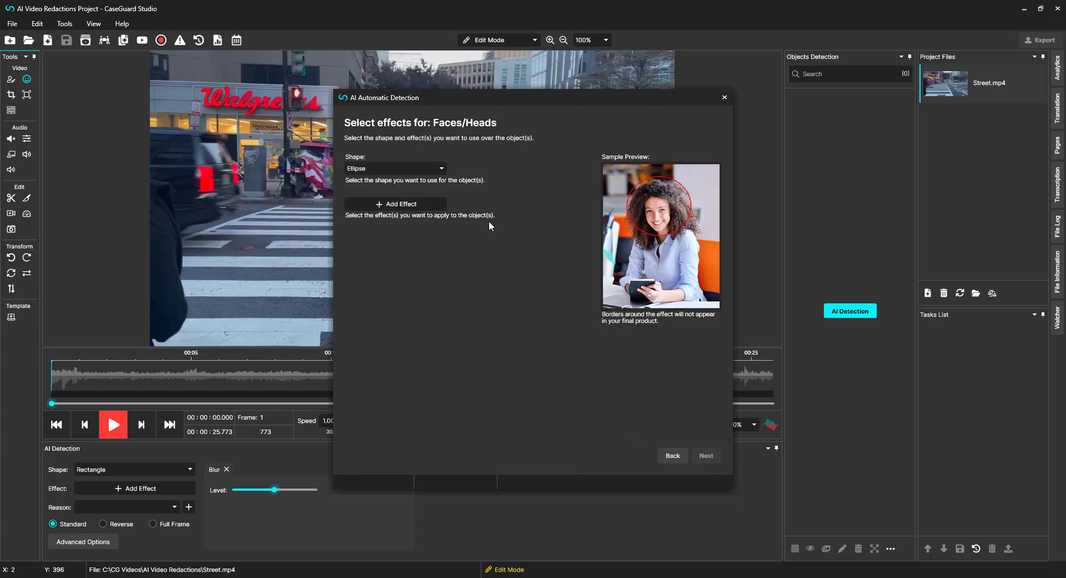
- Keep the Ellipse shape for faces and add a Blur effect
click(426, 169)
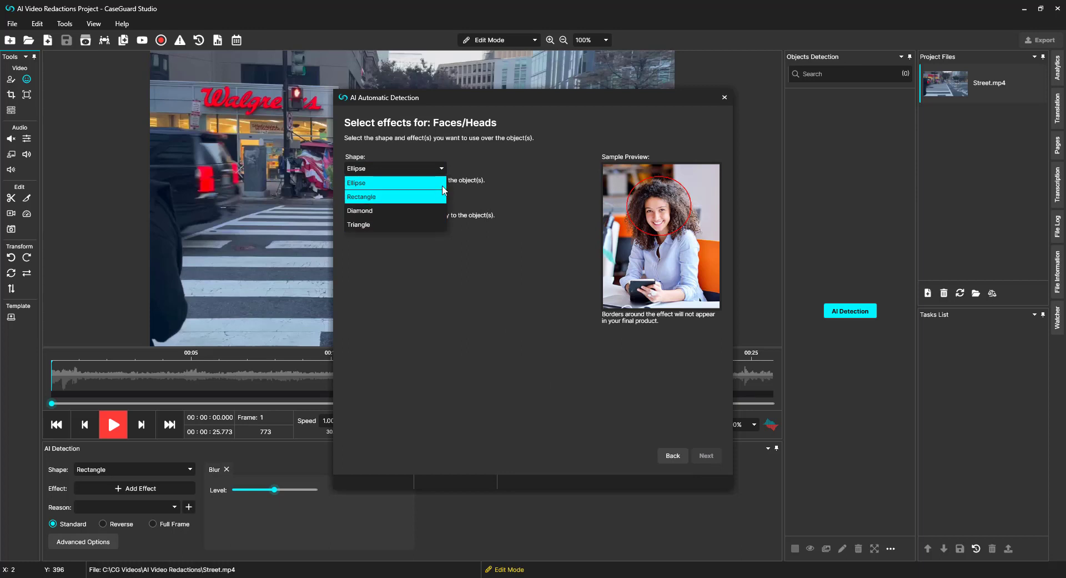
click(448, 181)
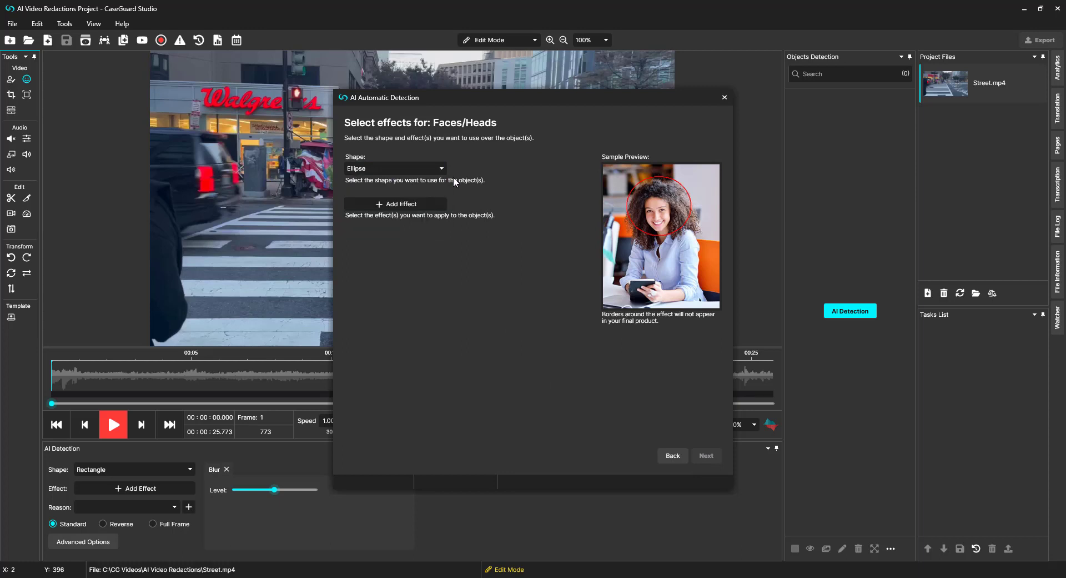
click(425, 205)
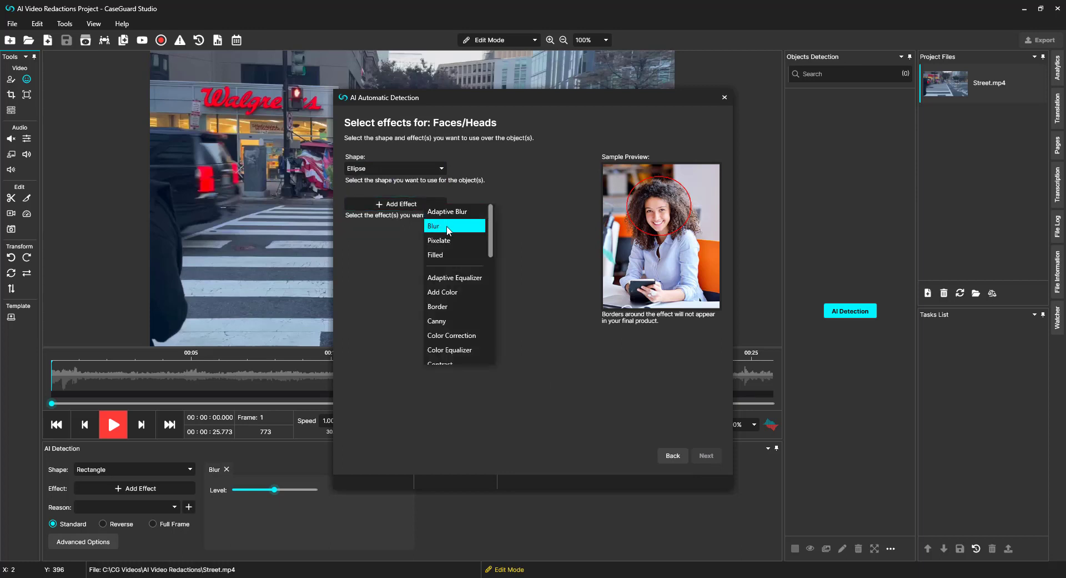
click(447, 225)
- Set a mid blur level and preview Reverse and Full Frame before keeping Standard mode
mouse_move(423, 259)
mouse_down()
mouse_move(398, 261)
mouse_move(446, 263)
mouse_move(403, 264)
mouse_move(424, 264)
mouse_up()
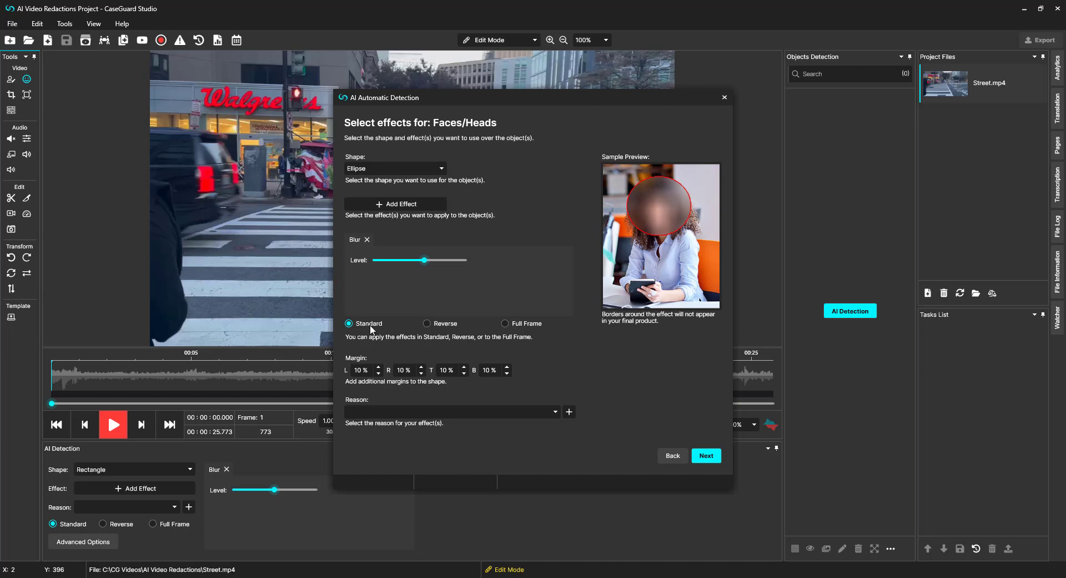
click(438, 324)
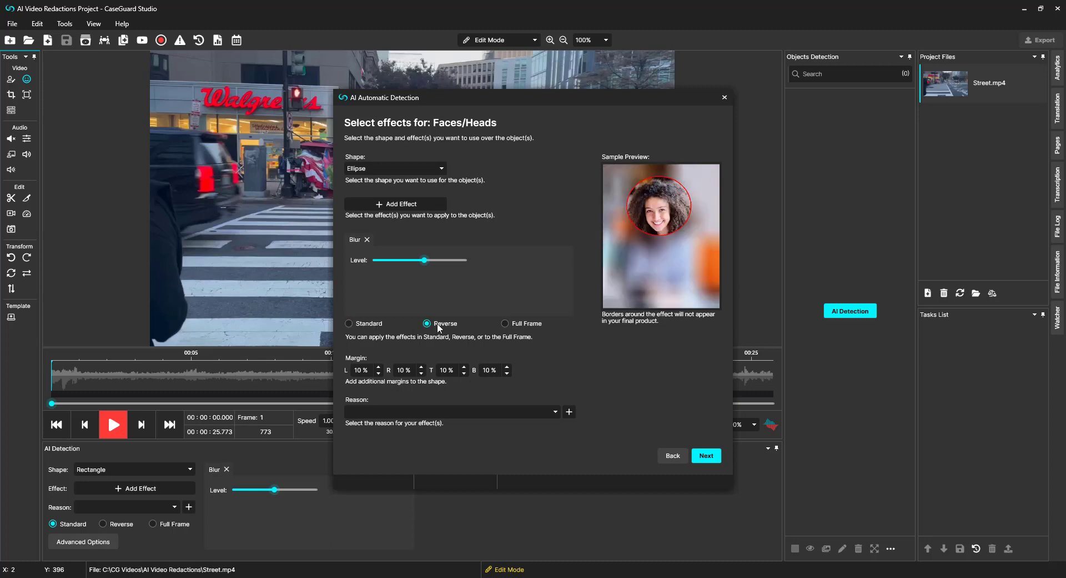
click(525, 322)
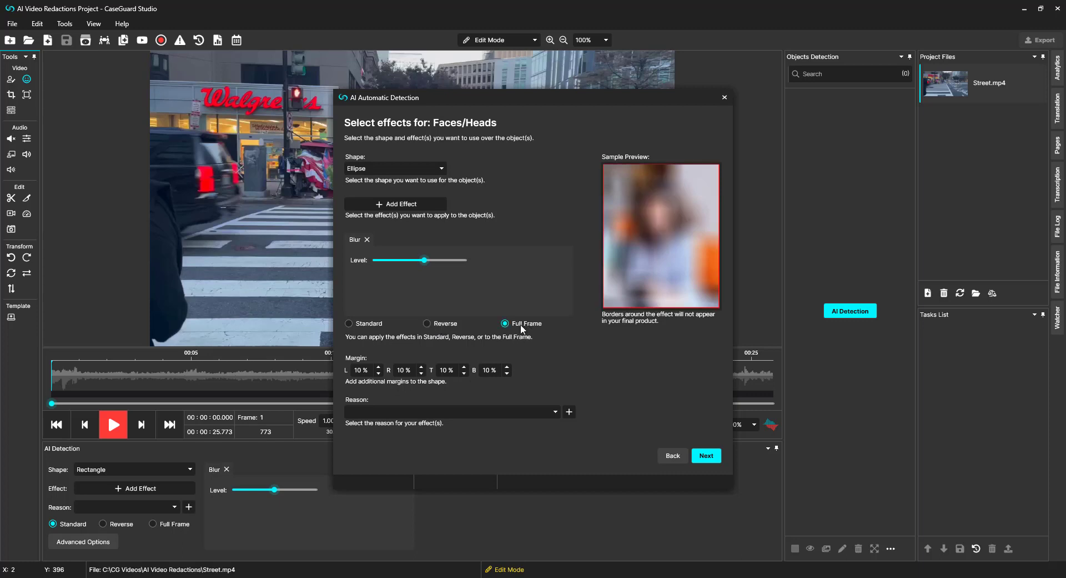
click(369, 326)
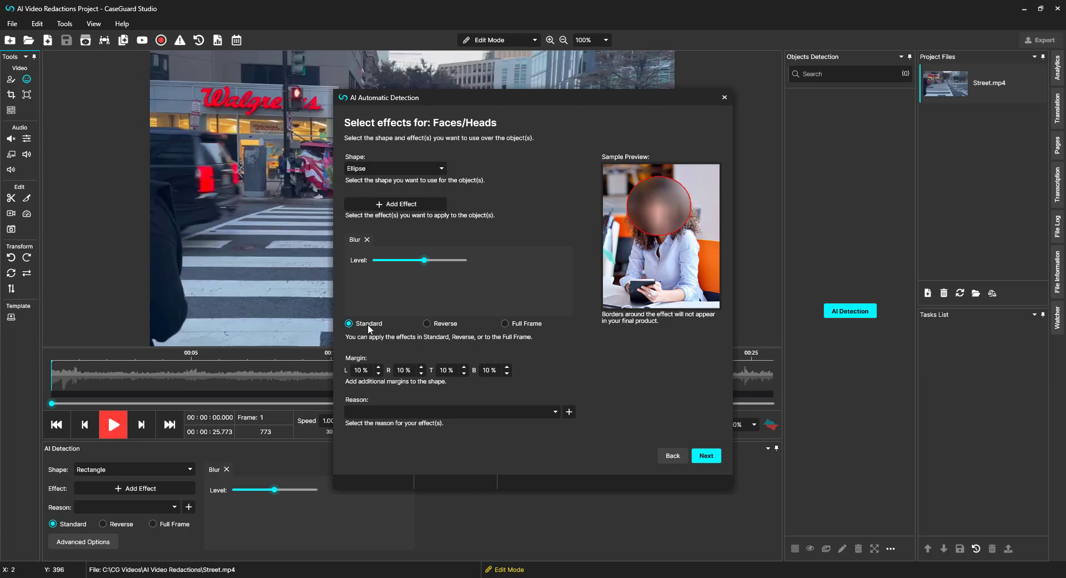
- Choose reason #01a: Name / Identity of witness for the face blur
click(511, 412)
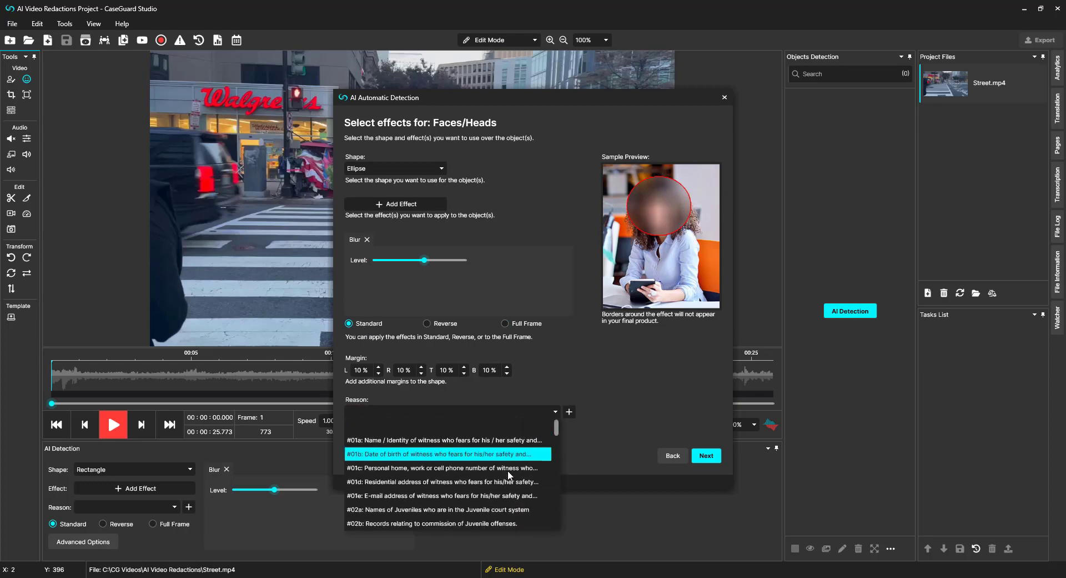
scroll(511, 500, down, 3)
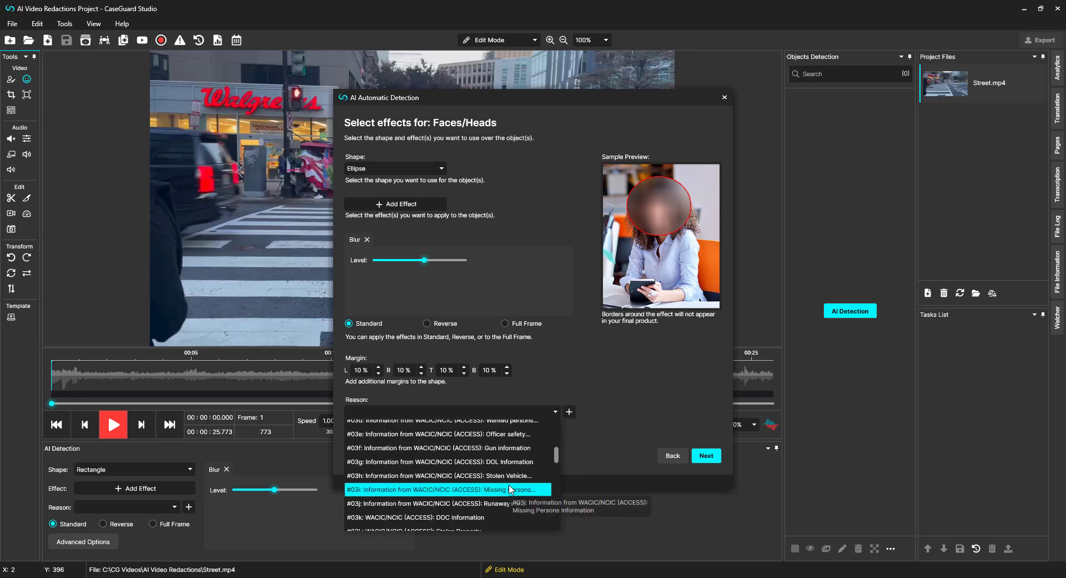
scroll(511, 483, down, 3)
click(547, 436)
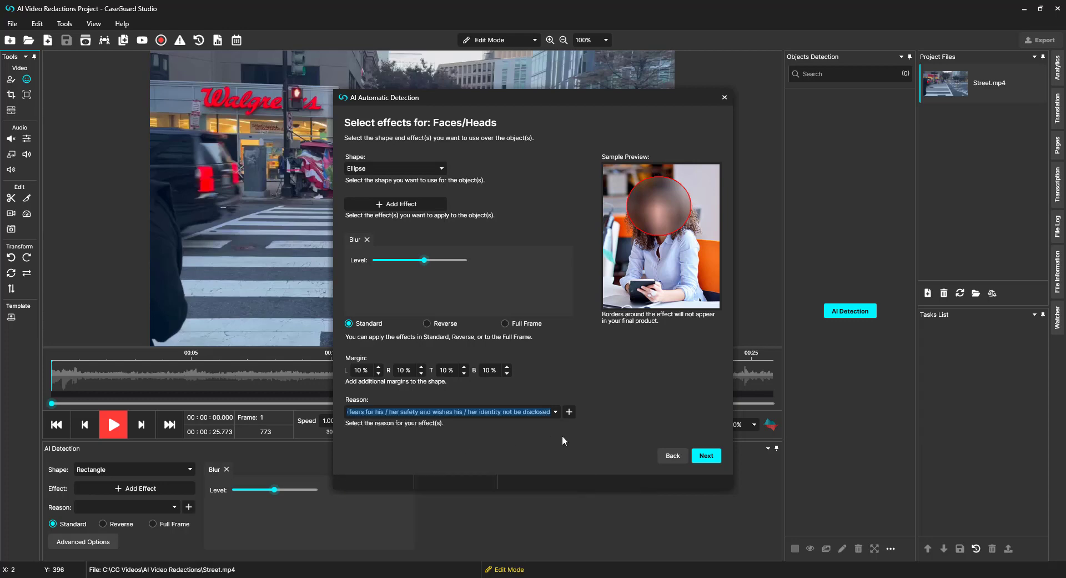
- Browse the Redaction Reasons table, cancelling a new reason entry, then close it
click(568, 412)
click(782, 157)
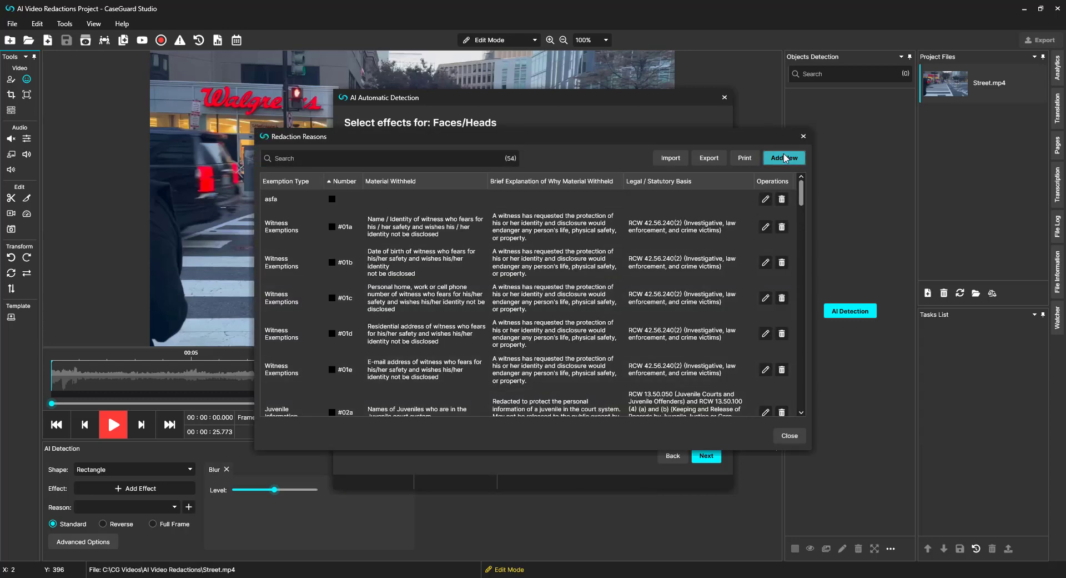
click(661, 183)
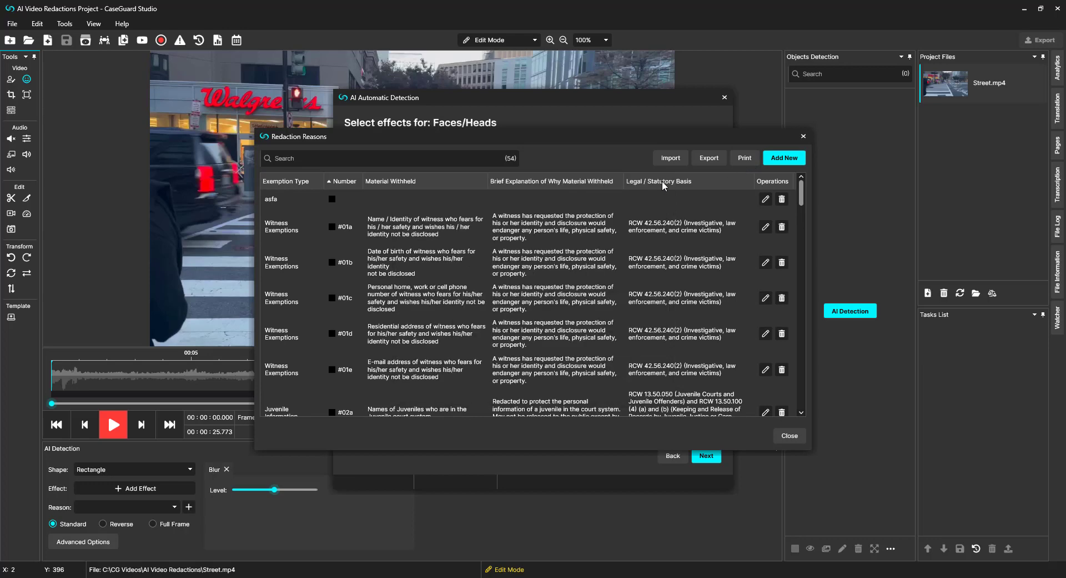
click(804, 136)
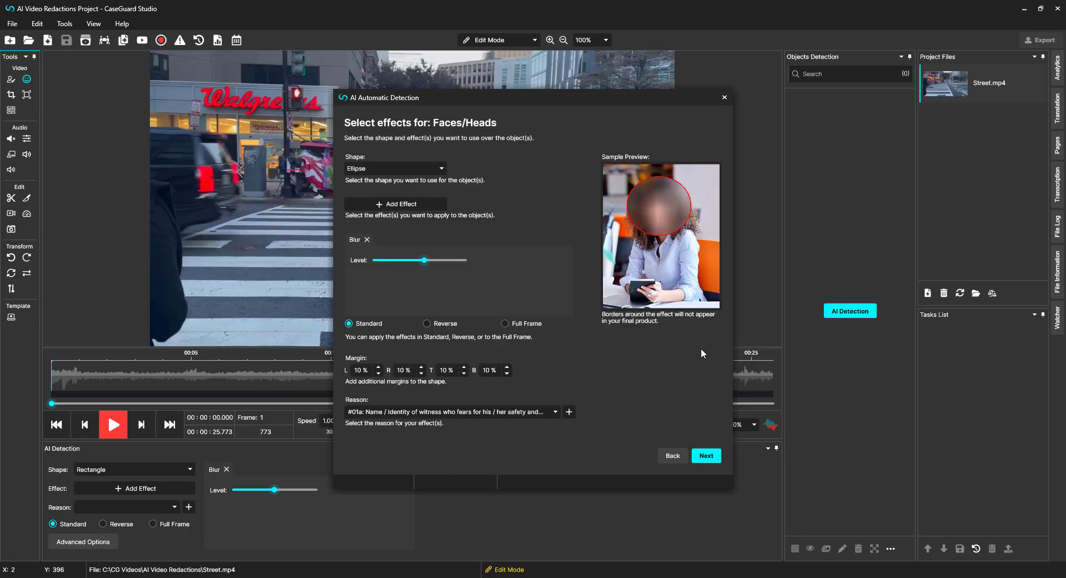
- Give license plates a Pixelate effect with reason #01c and continue to effect placement
click(705, 454)
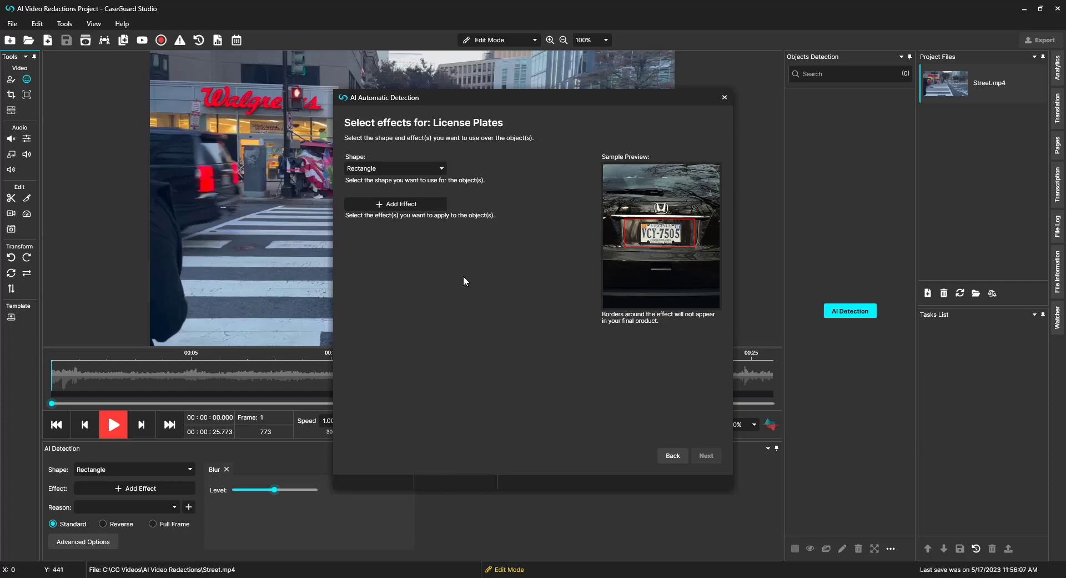
click(401, 209)
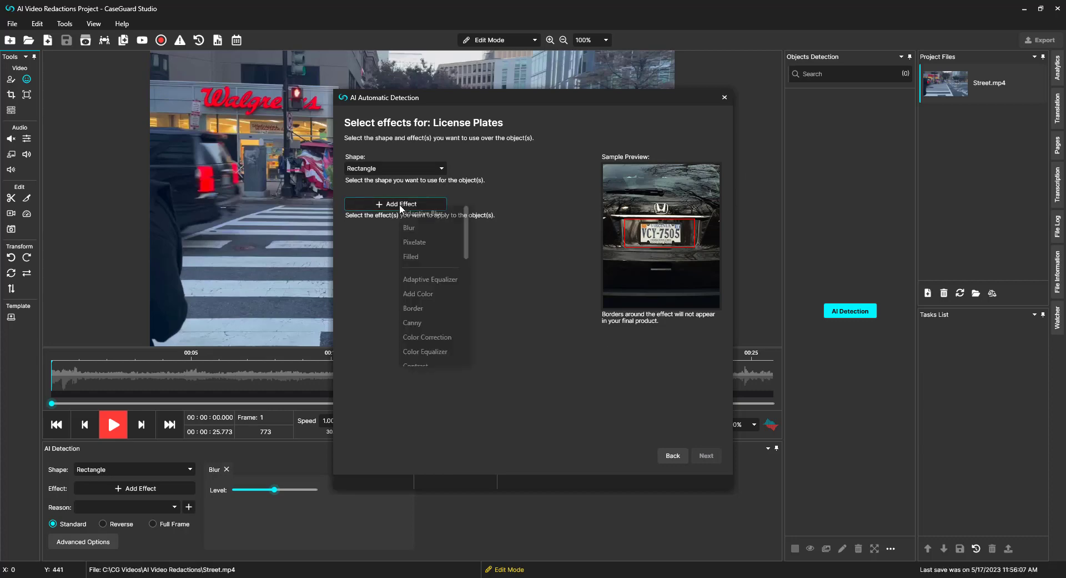
click(415, 242)
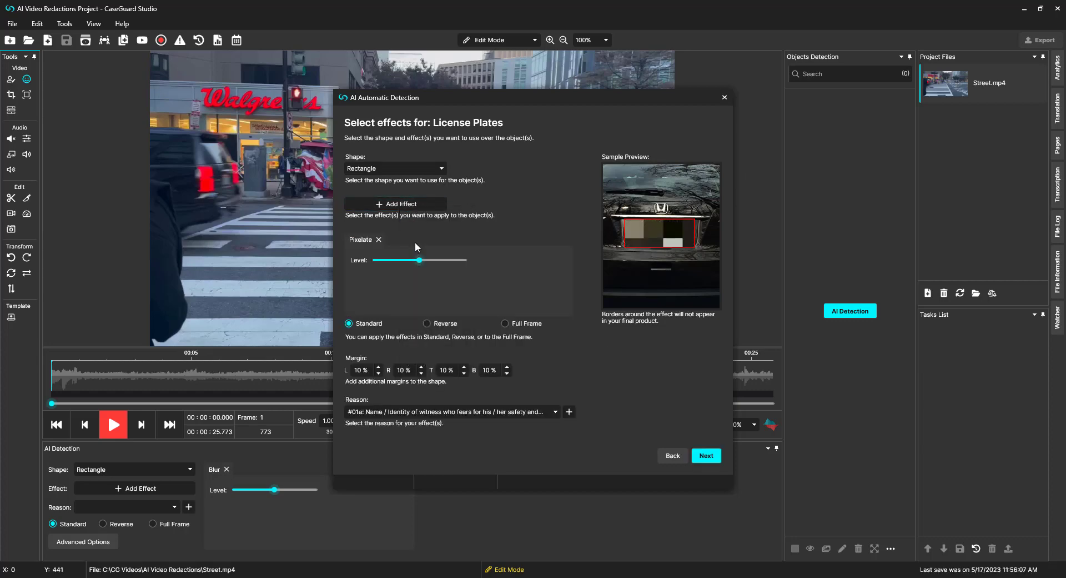
click(433, 412)
click(441, 467)
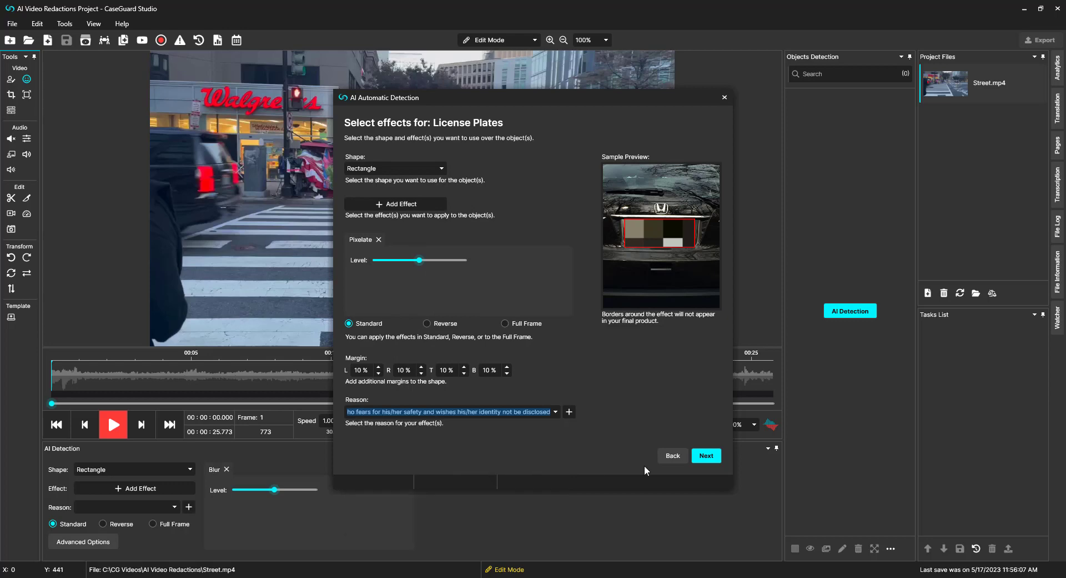
click(706, 456)
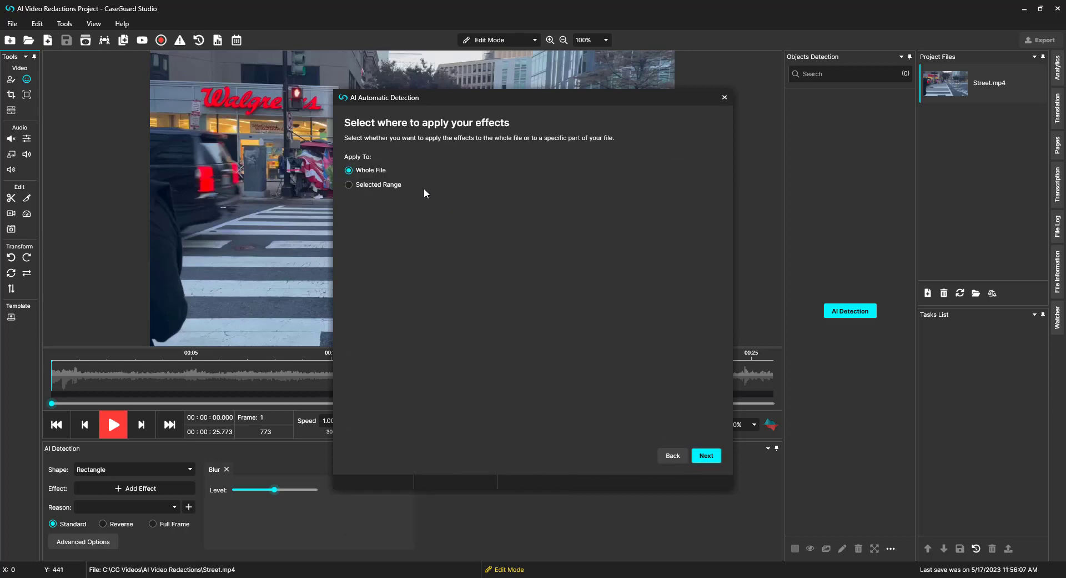
click(374, 186)
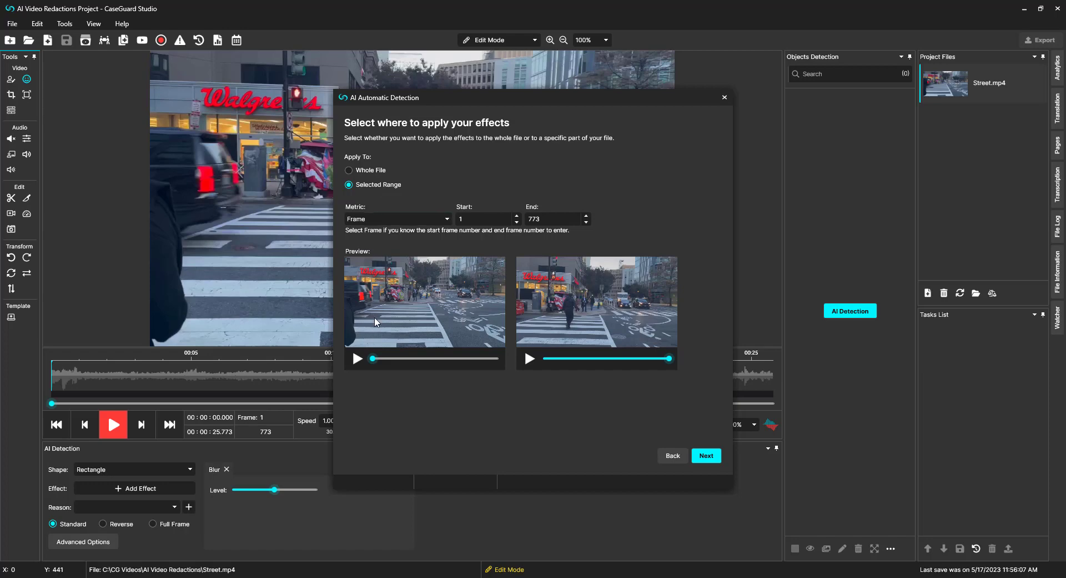
mouse_move(373, 358)
mouse_down()
mouse_move(414, 358)
mouse_move(361, 365)
mouse_up()
mouse_move(668, 360)
mouse_down()
mouse_move(634, 364)
mouse_move(676, 359)
mouse_up()
click(517, 216)
click(586, 222)
key(shift+Tab)
key(shift+Tab)
key(alt+Down)
key(Down)
key(Return)
click(516, 217)
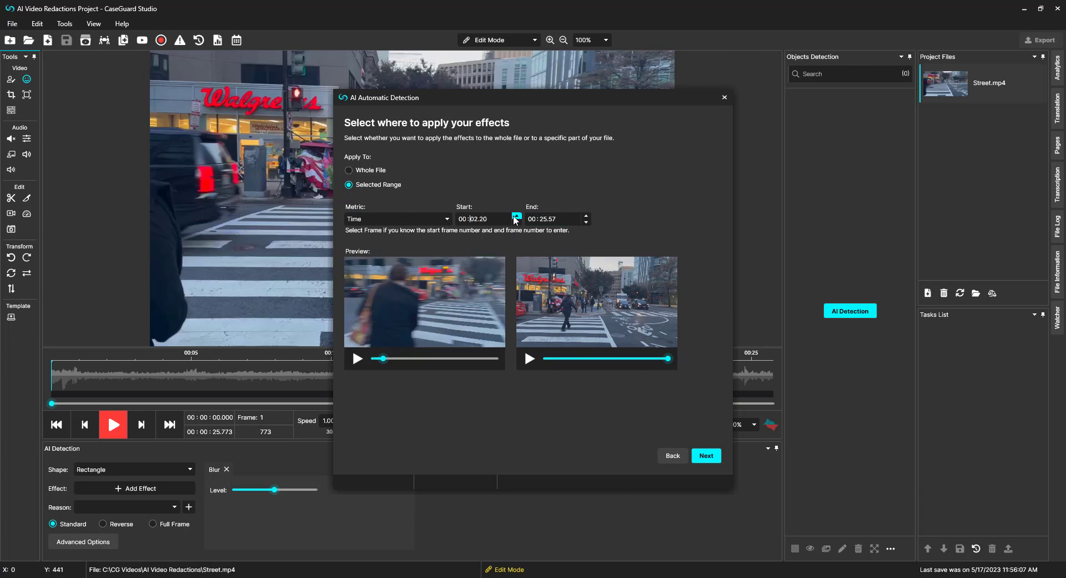
click(586, 222)
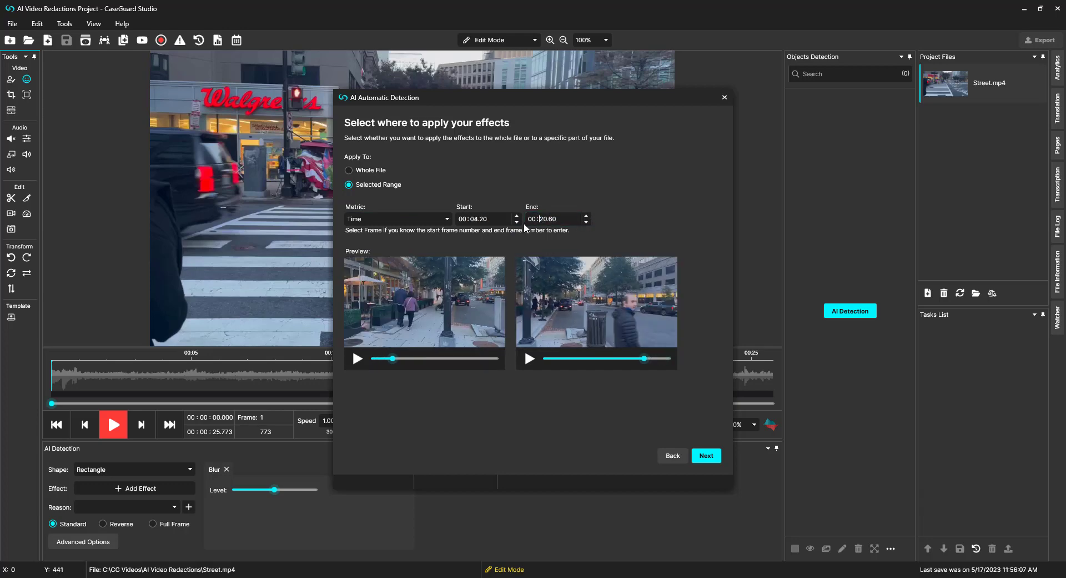
click(378, 169)
click(708, 456)
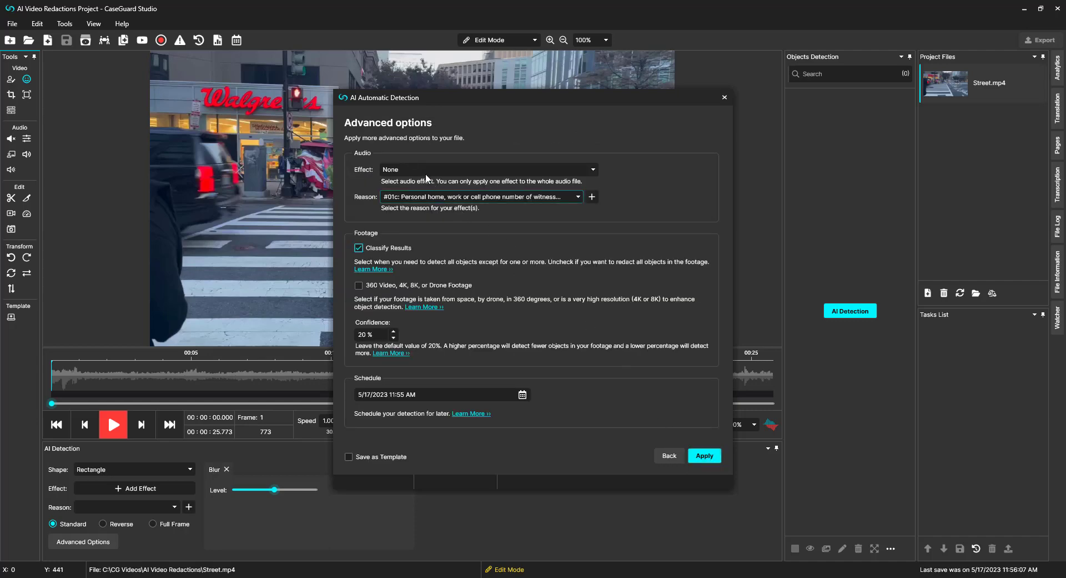
click(419, 169)
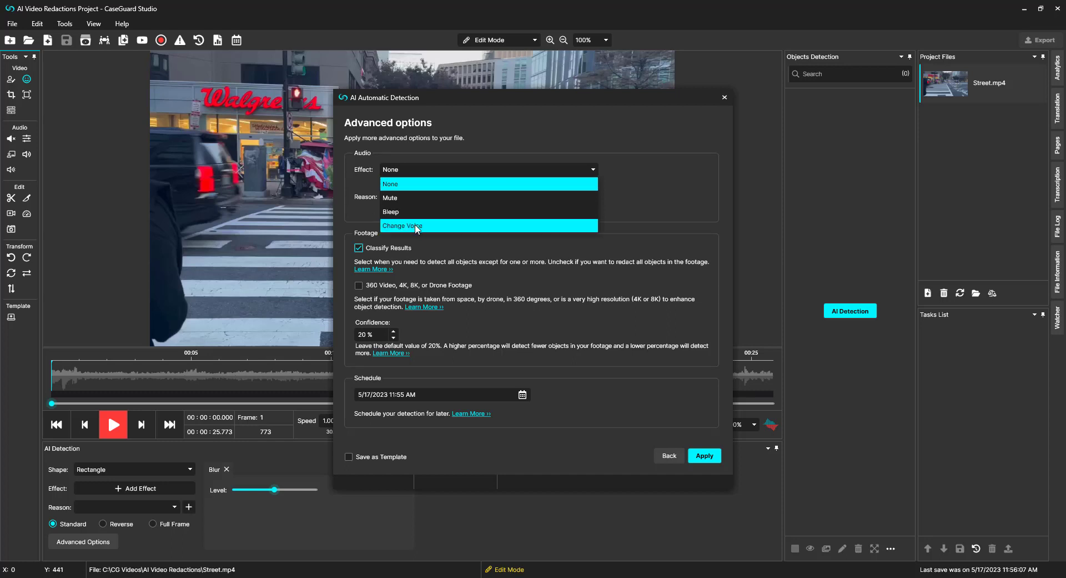
click(358, 182)
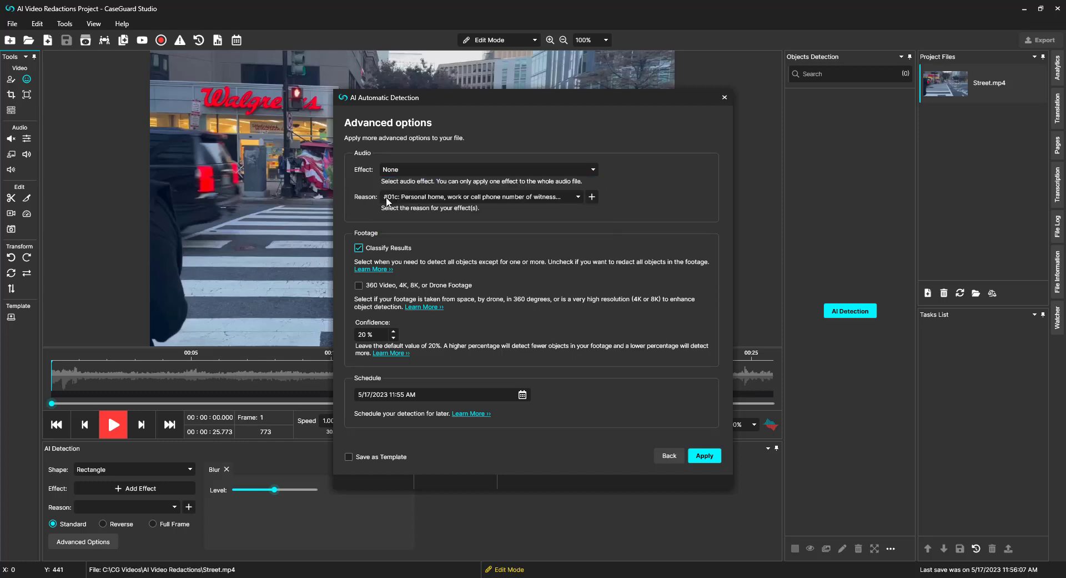
click(411, 197)
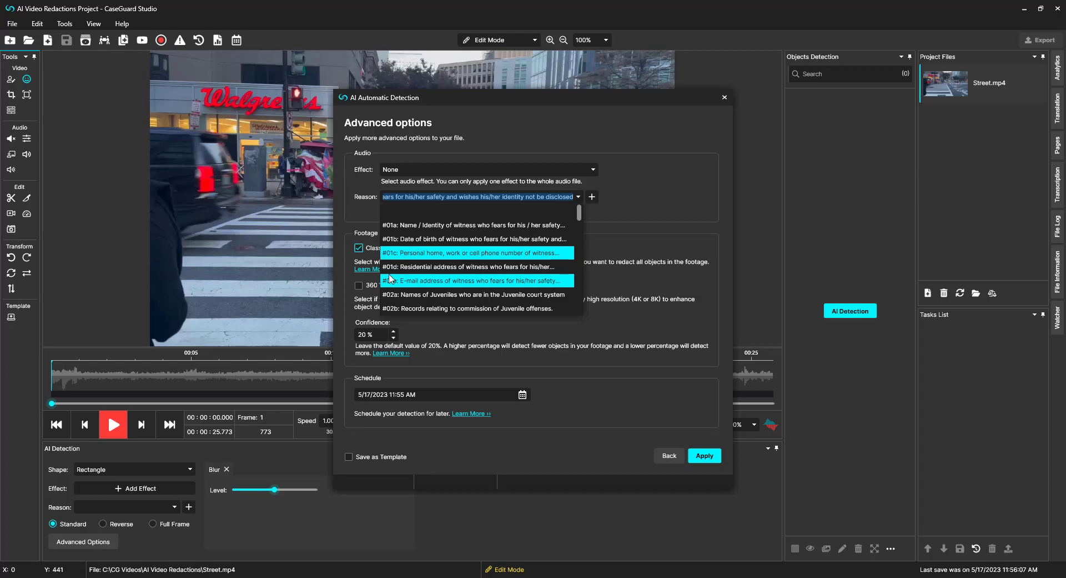
click(365, 206)
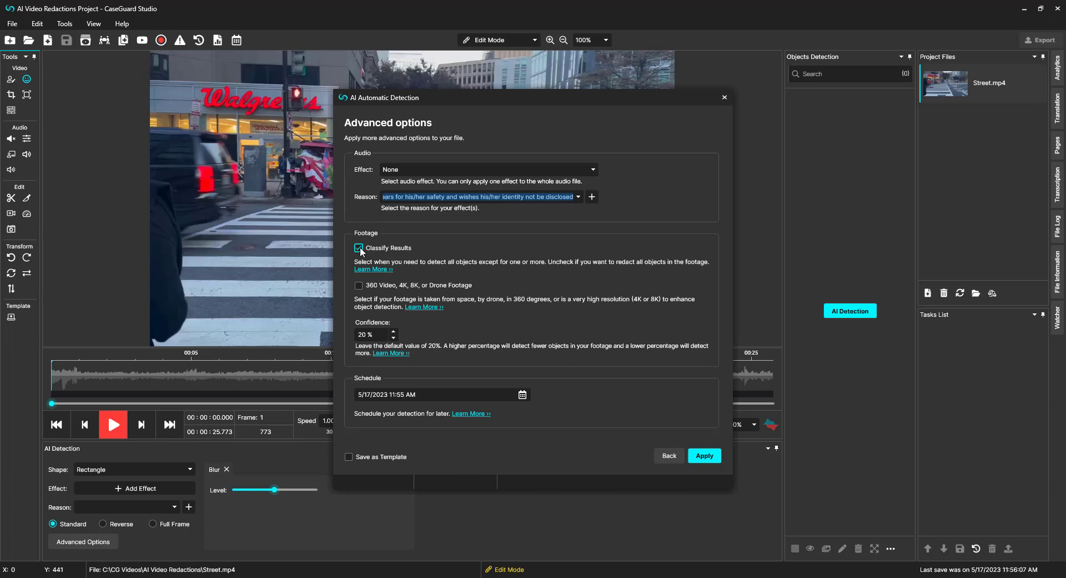
key(Up)
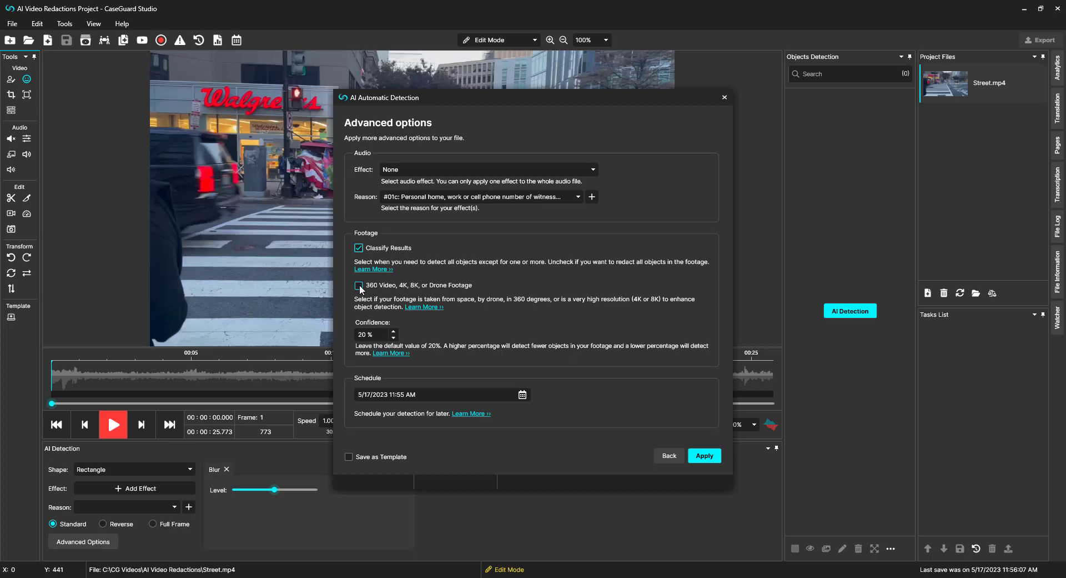
click(393, 337)
click(394, 338)
click(393, 332)
click(394, 332)
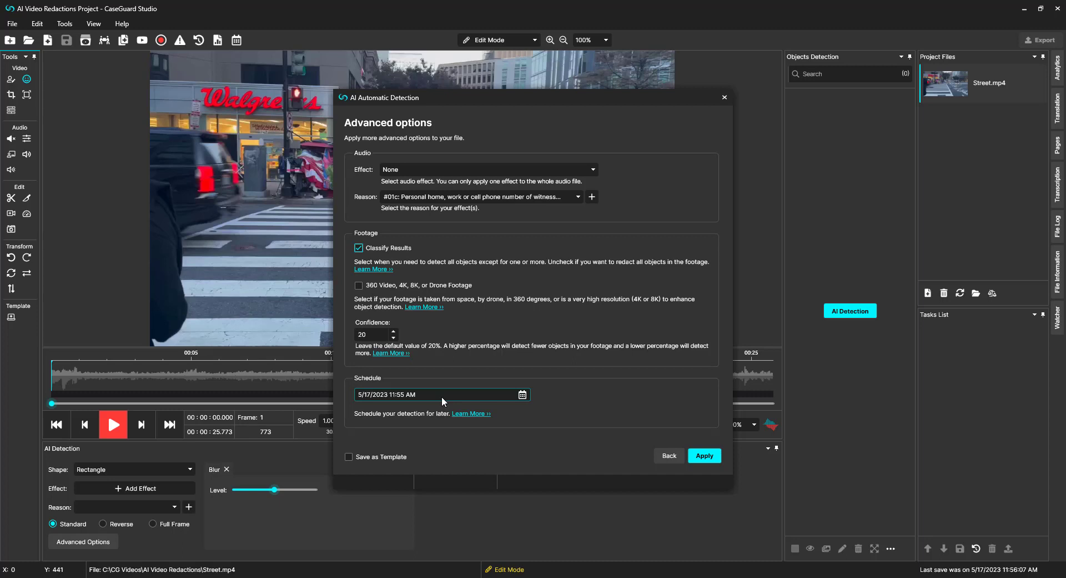
- Save the settings as template 'Faces and License' and run automatic detection
click(387, 454)
click(438, 457)
text(F)
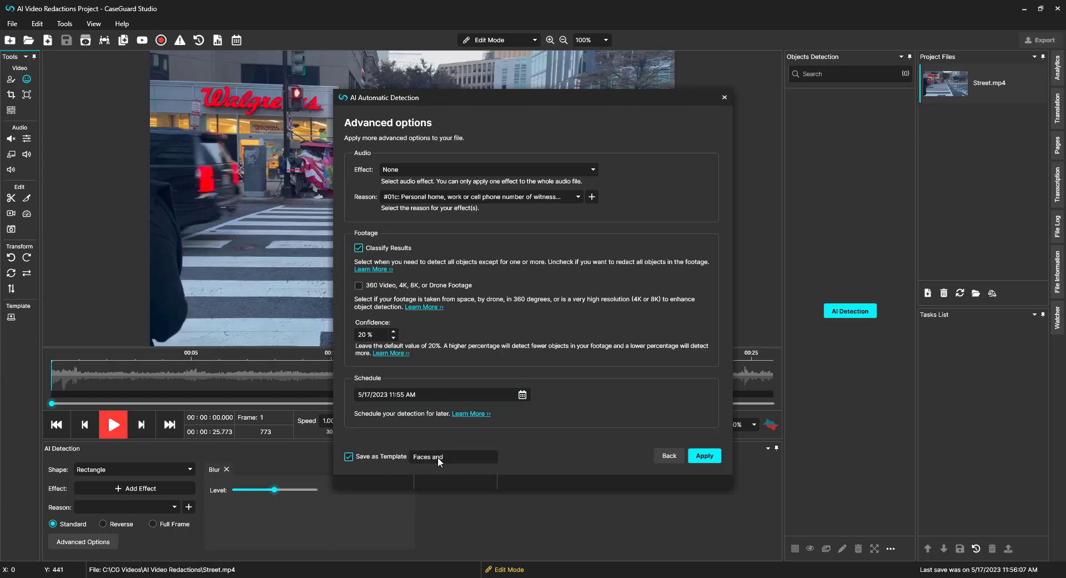
text(aces and License)
click(704, 455)
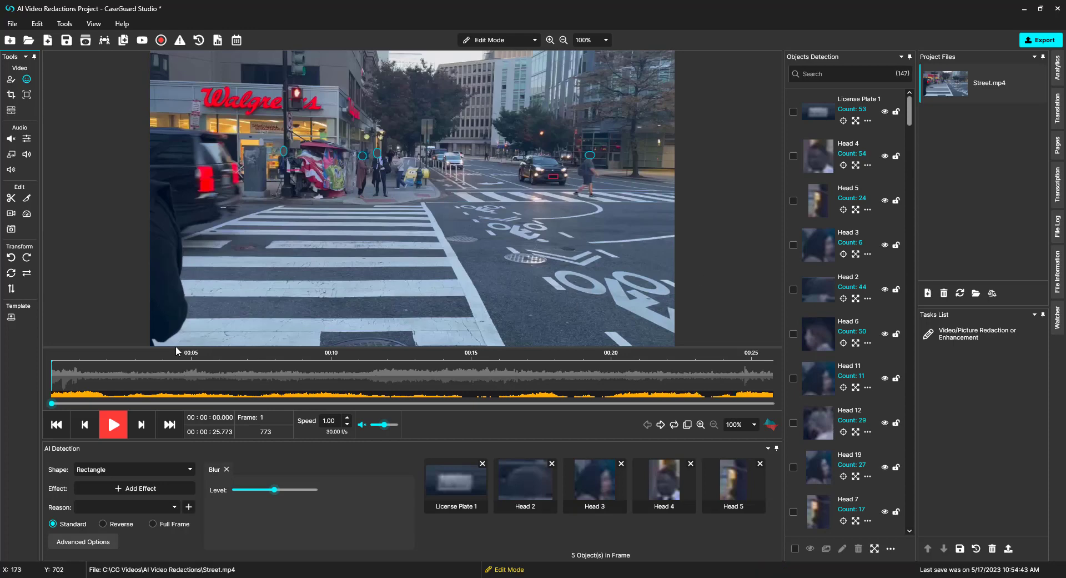
click(112, 424)
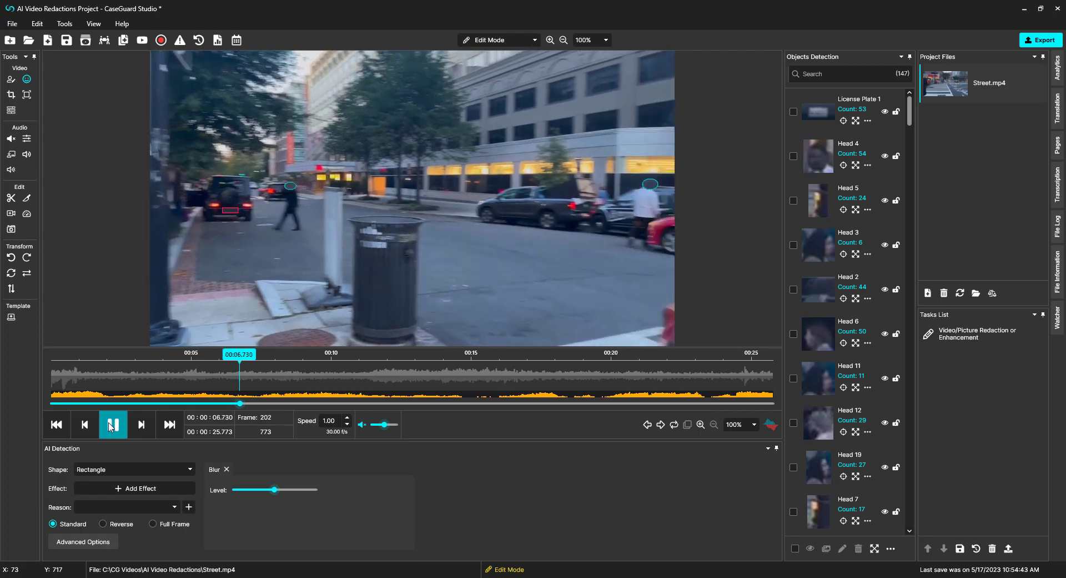
click(111, 426)
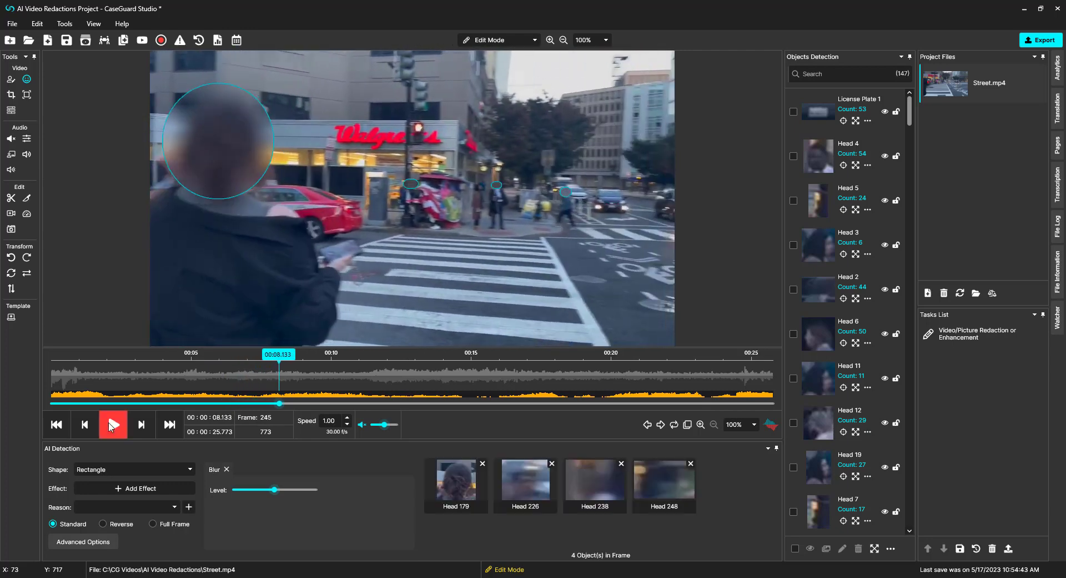
click(499, 38)
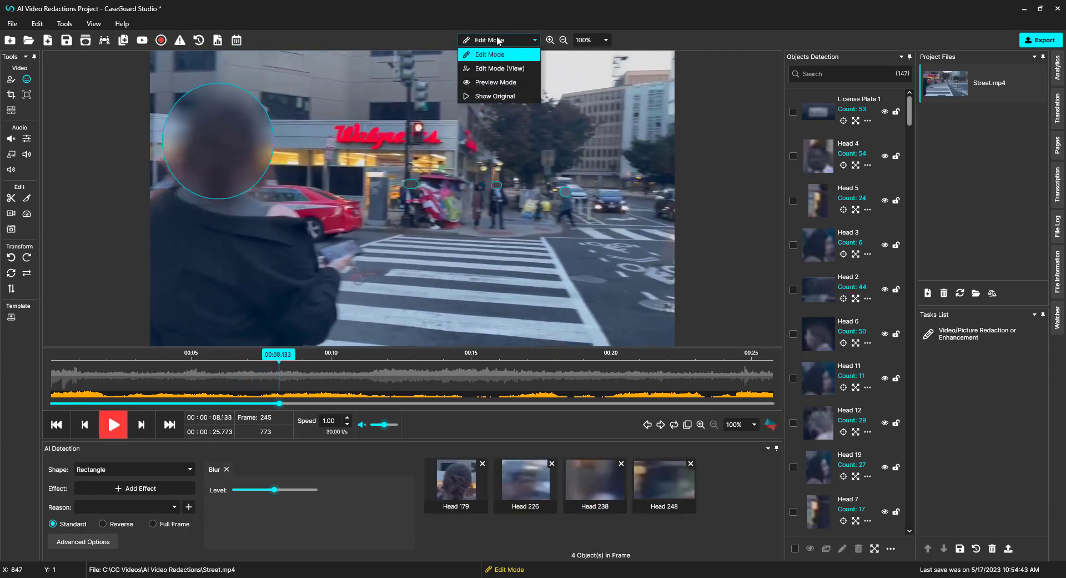
click(482, 68)
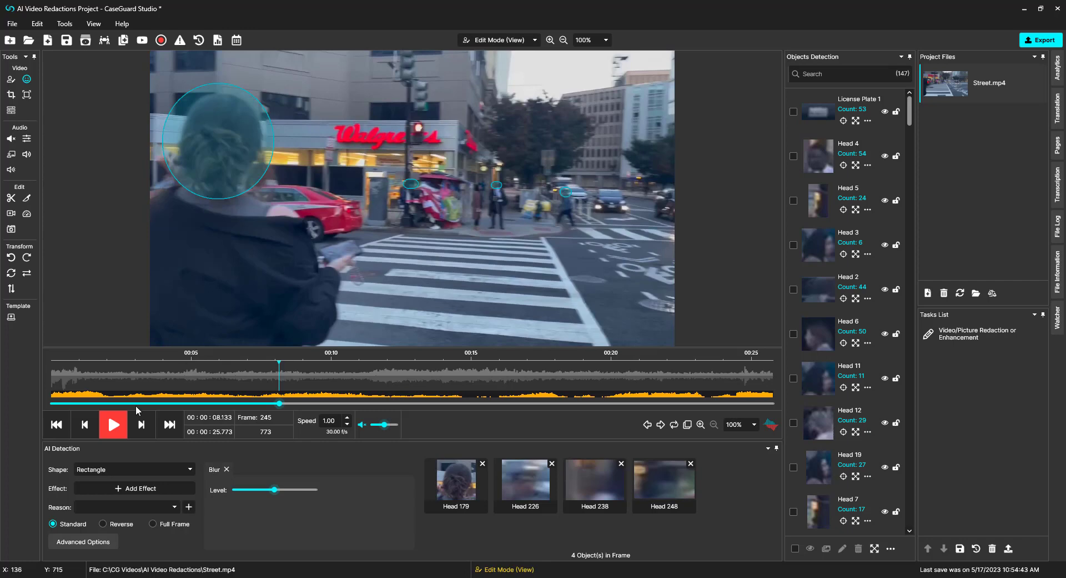
click(113, 425)
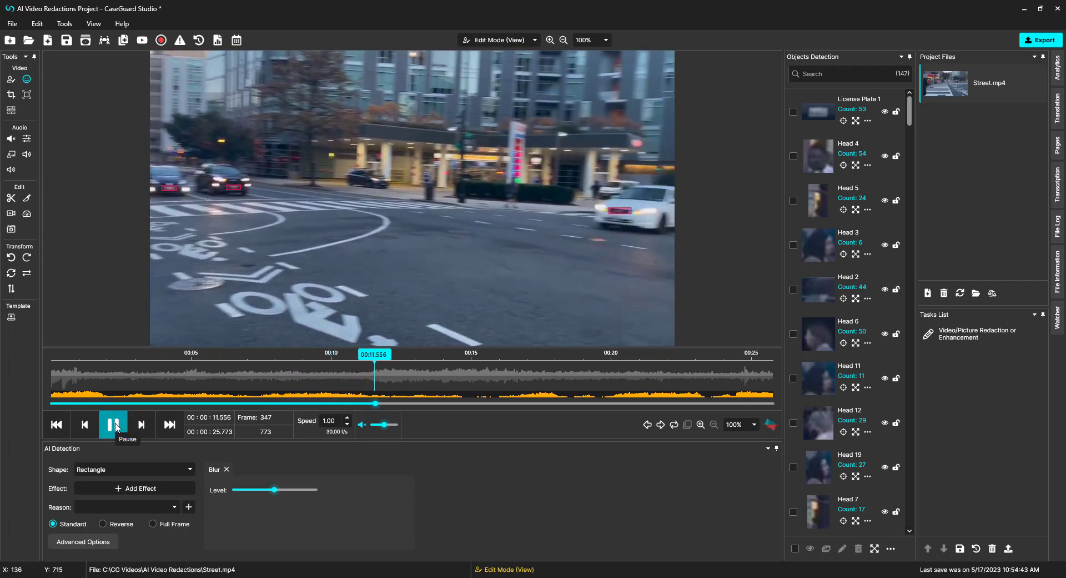
click(116, 426)
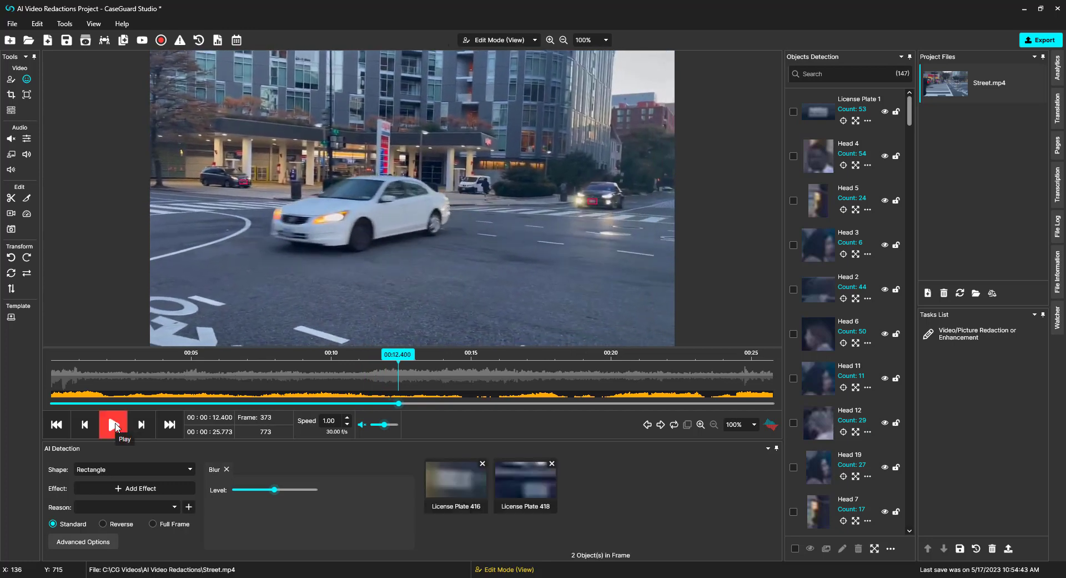
click(481, 42)
click(487, 89)
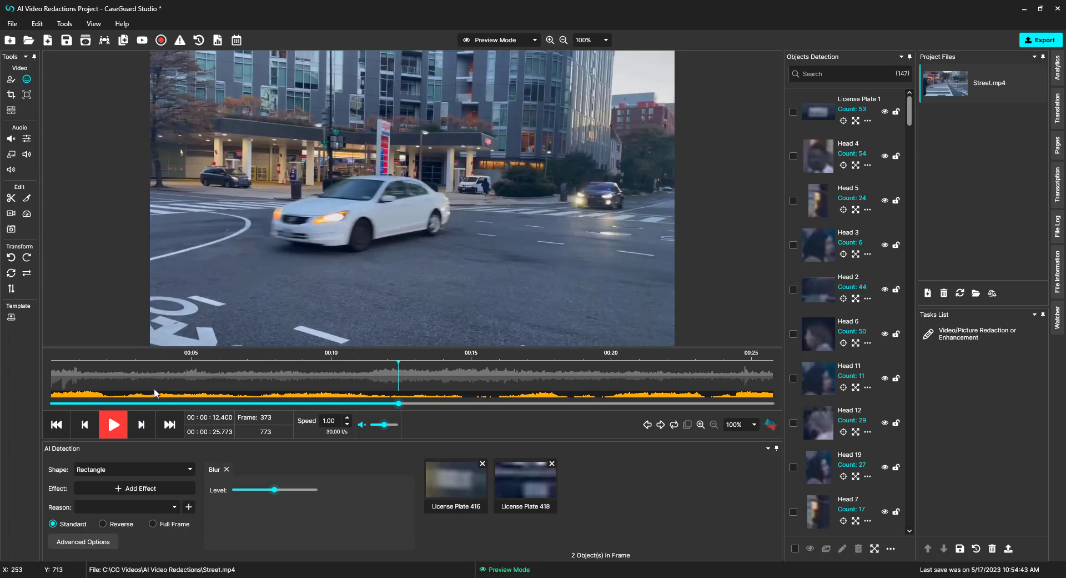
click(130, 403)
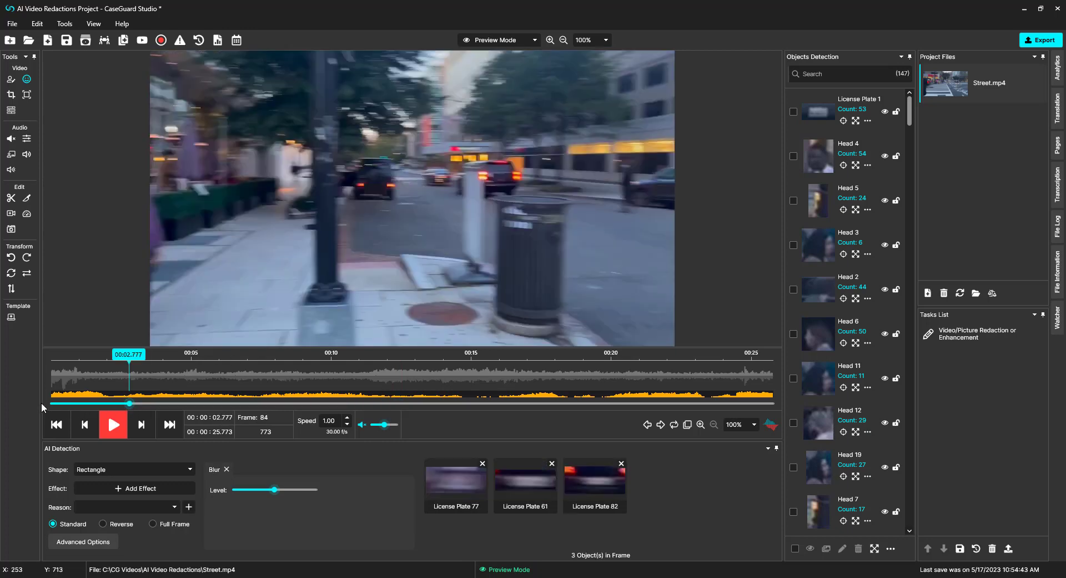
click(41, 403)
click(109, 425)
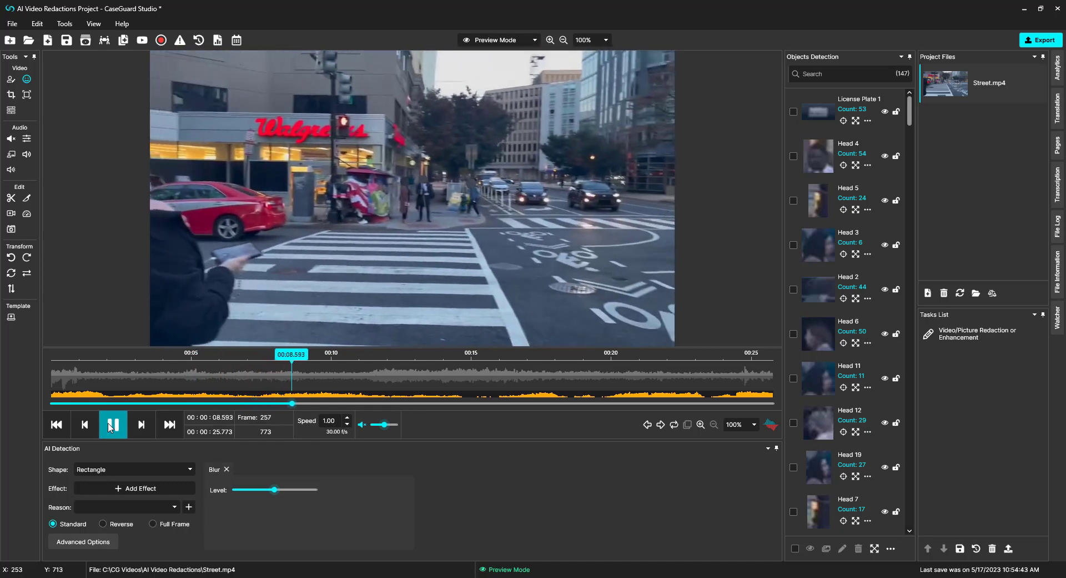
click(110, 427)
click(530, 43)
click(489, 62)
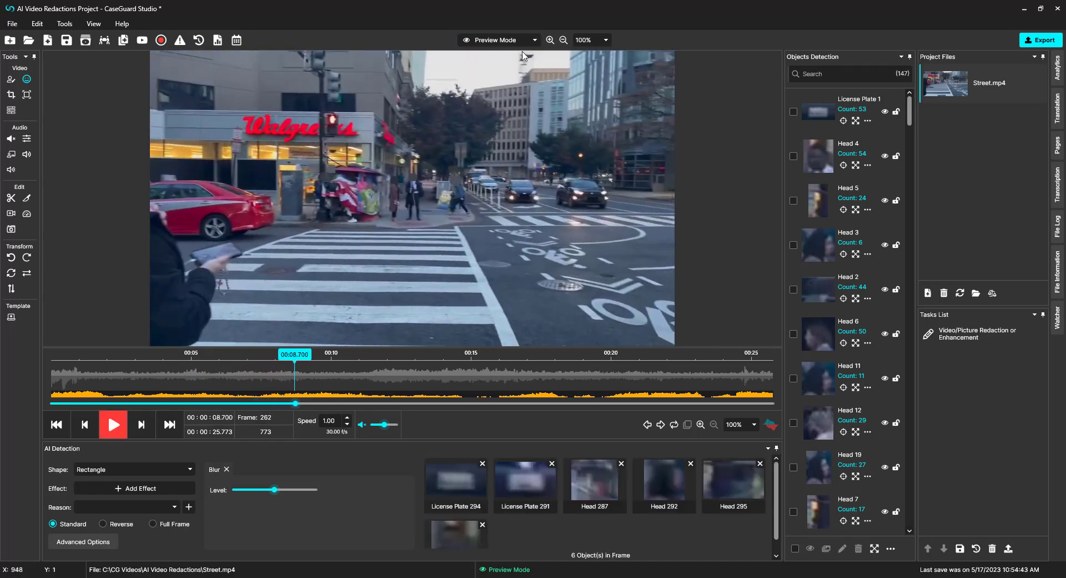
- Export the video as Street_Redacted.mp4, play it back, then return to Street.mp4
click(1041, 40)
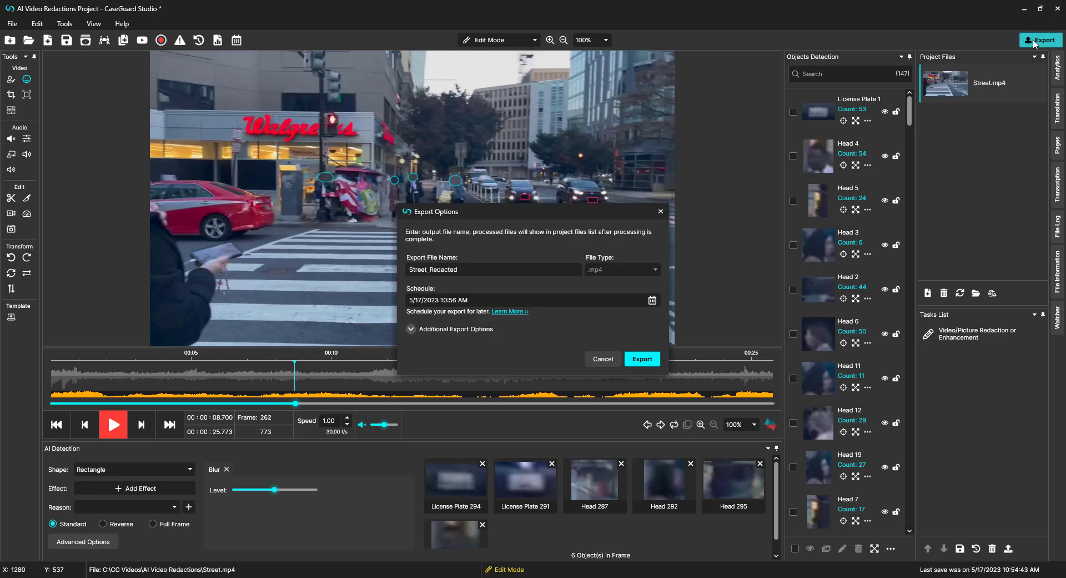
click(650, 359)
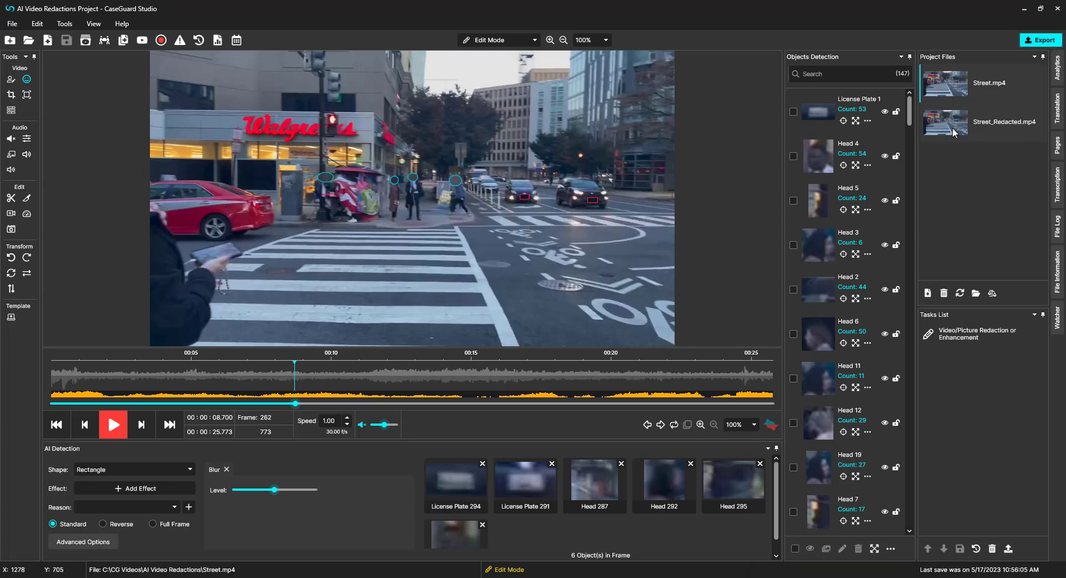
click(114, 424)
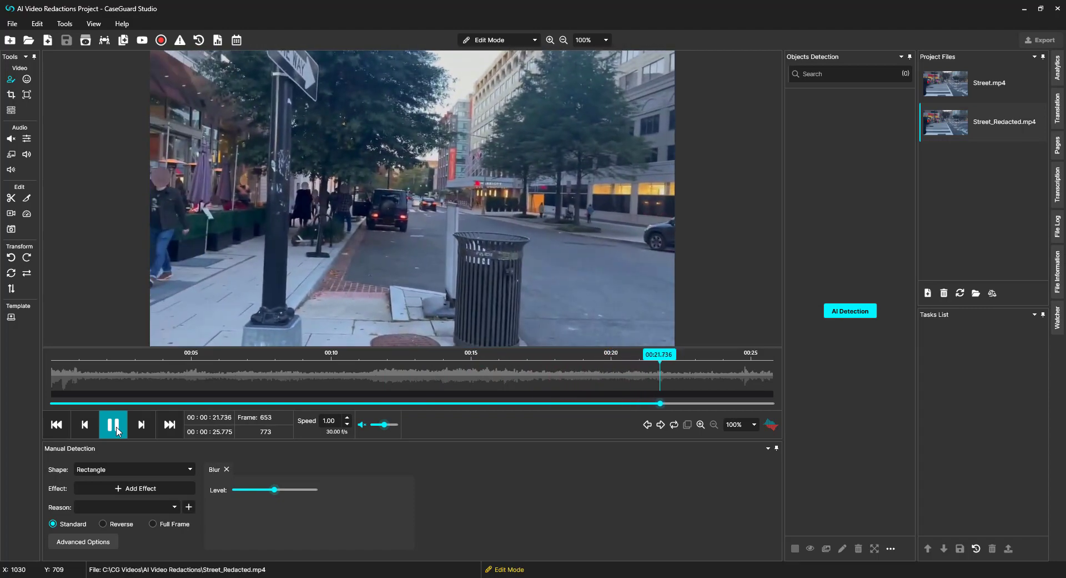
click(117, 431)
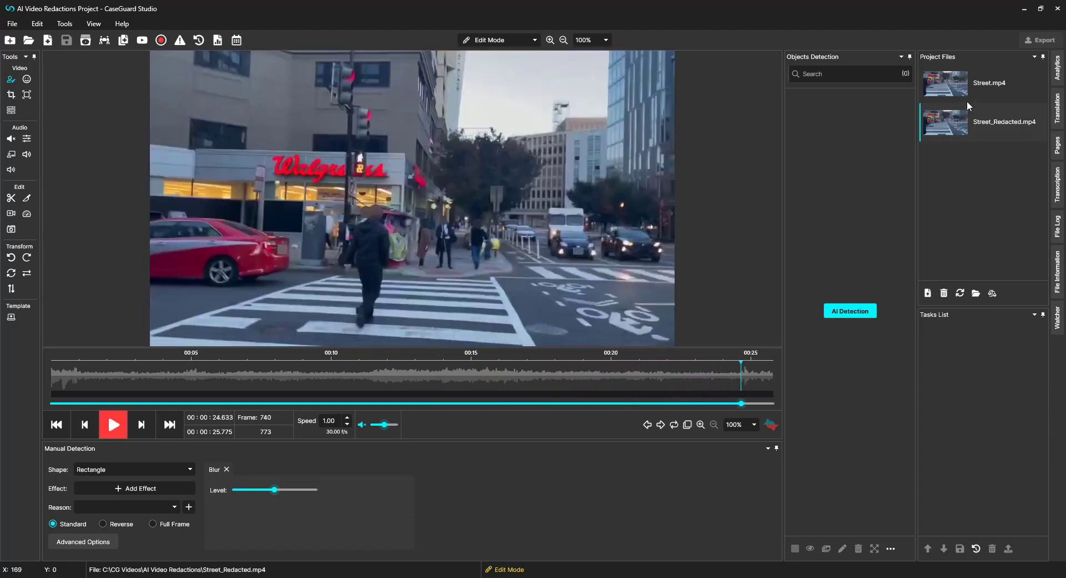
click(954, 89)
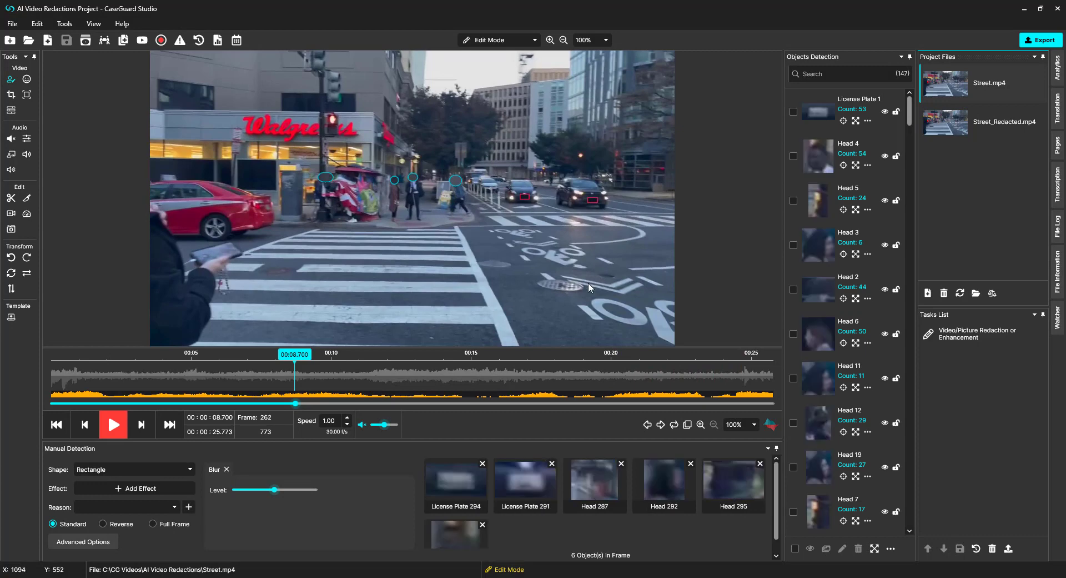
click(217, 40)
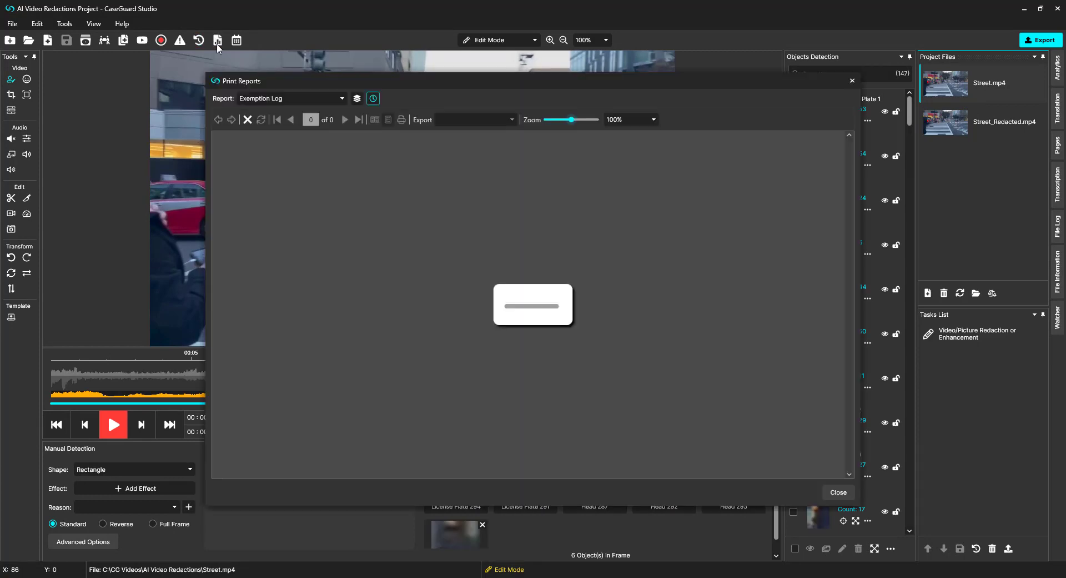
scroll(301, 333, down, 2)
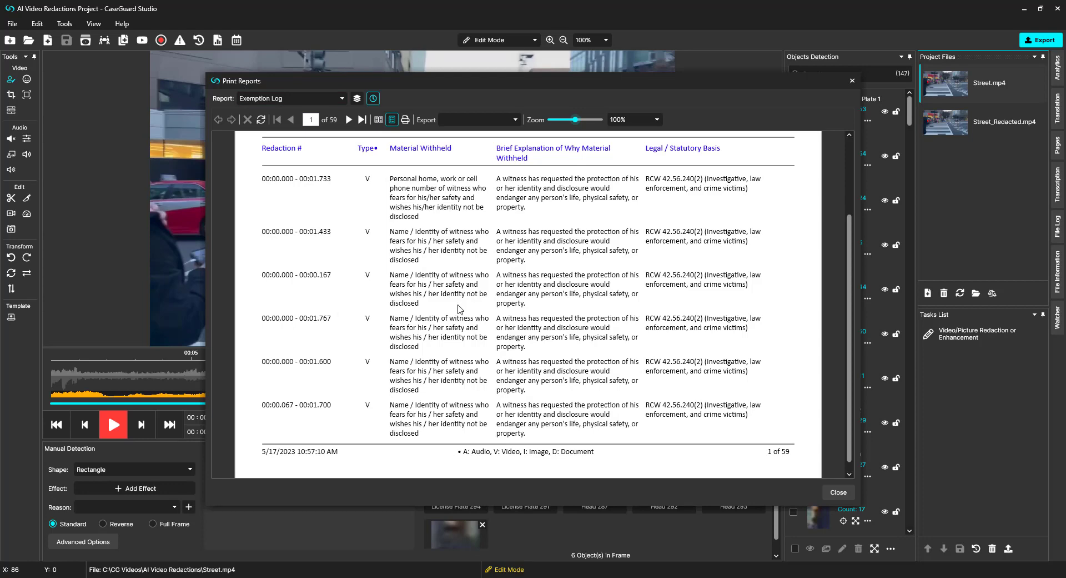
scroll(652, 322, up, 2)
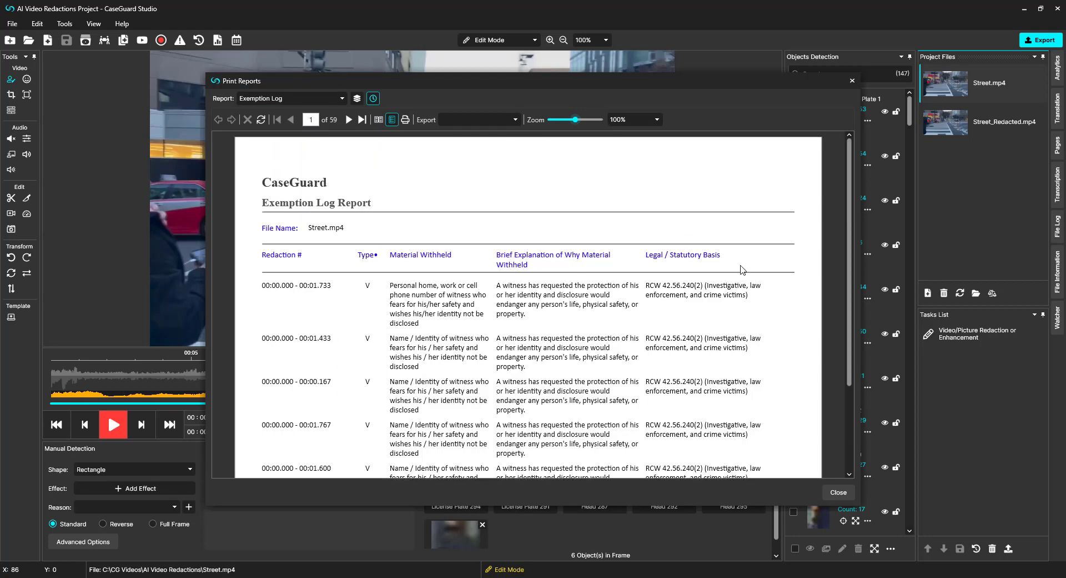
click(852, 81)
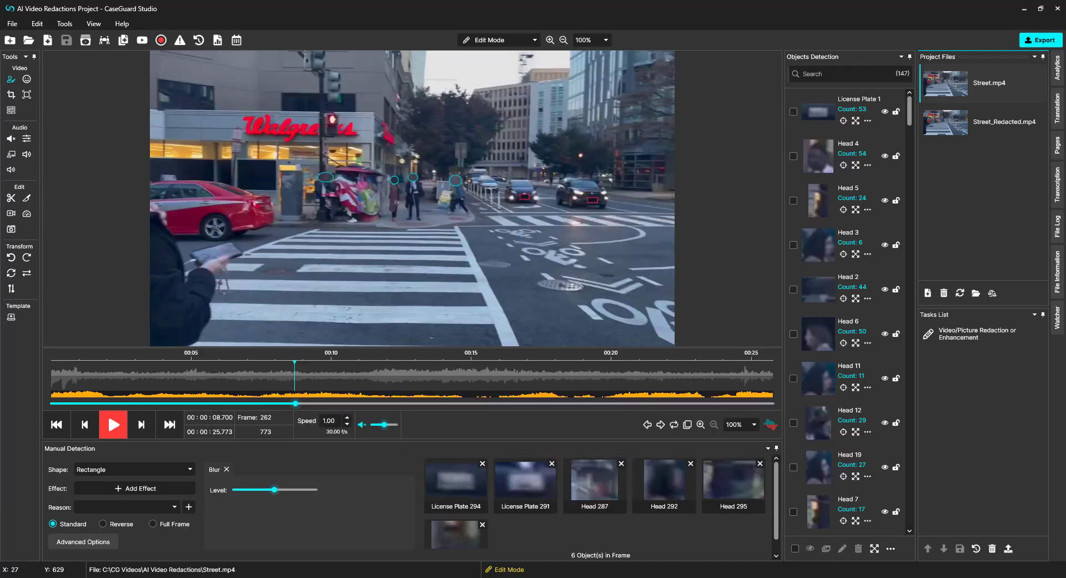